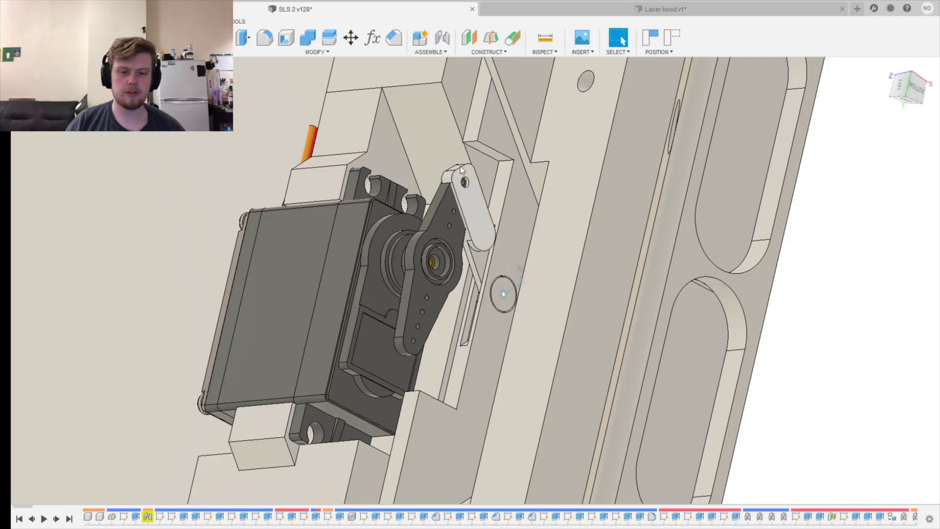
Orbit and zoom around the servo to see its arm from the side and below.
scroll(470, 201, up, 2)
scroll(468, 195, down, 4)
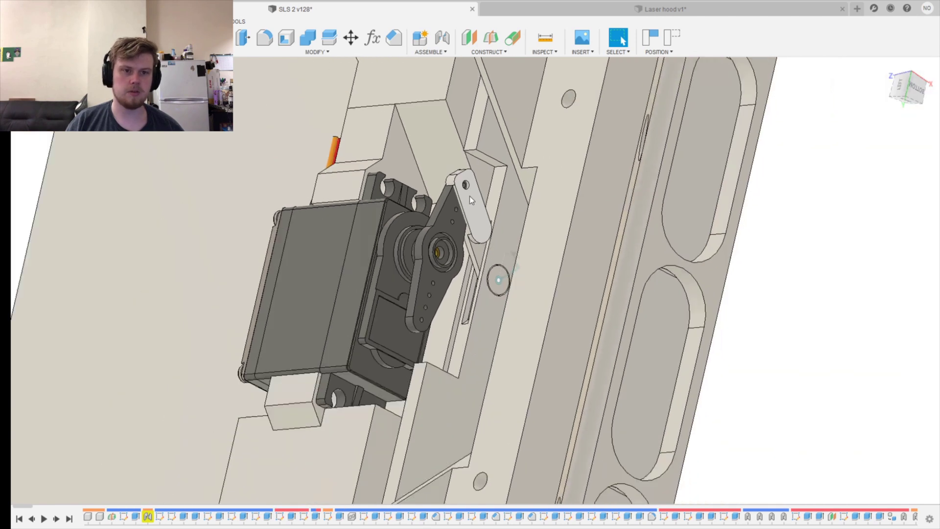
shift+middle_drag(469, 196, 526, 242)
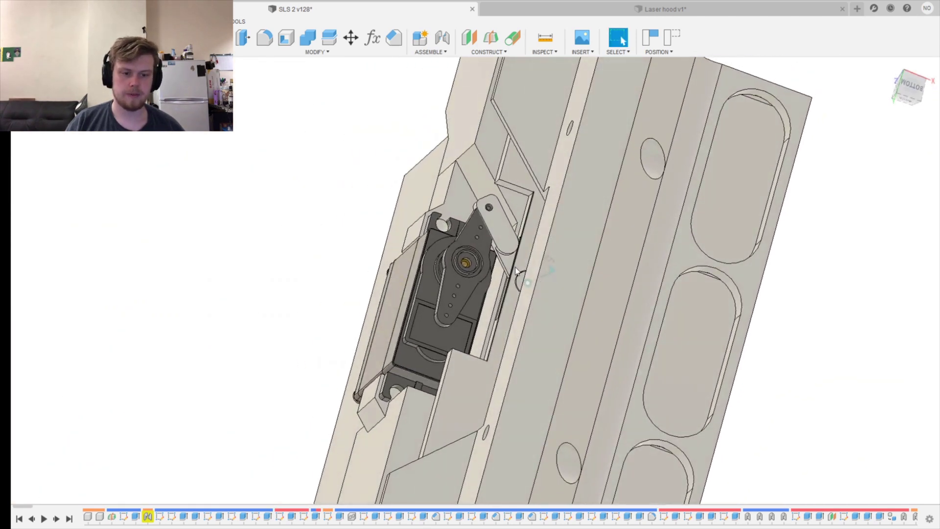
scroll(507, 244, up, 5)
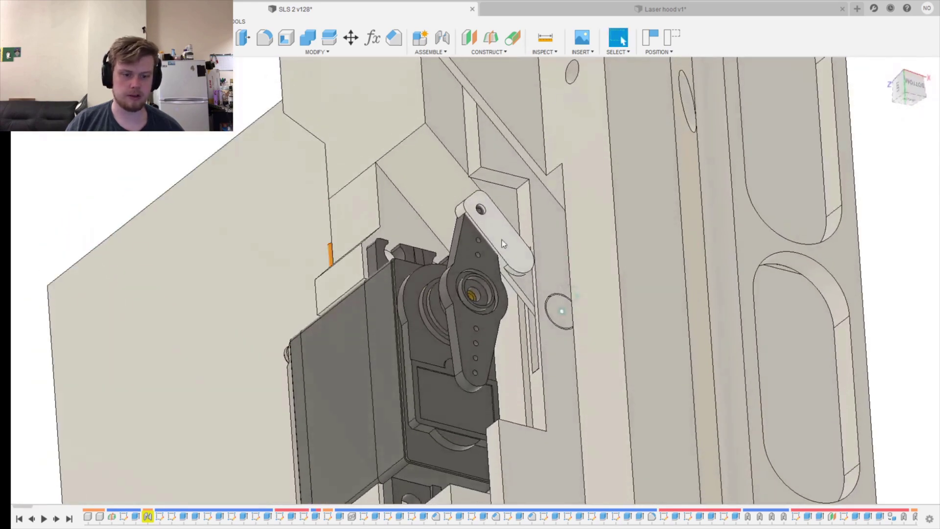
shift+middle_drag(502, 243, 519, 254)
scroll(514, 250, down, 4)
scroll(507, 244, up, 4)
scroll(468, 320, down, 3)
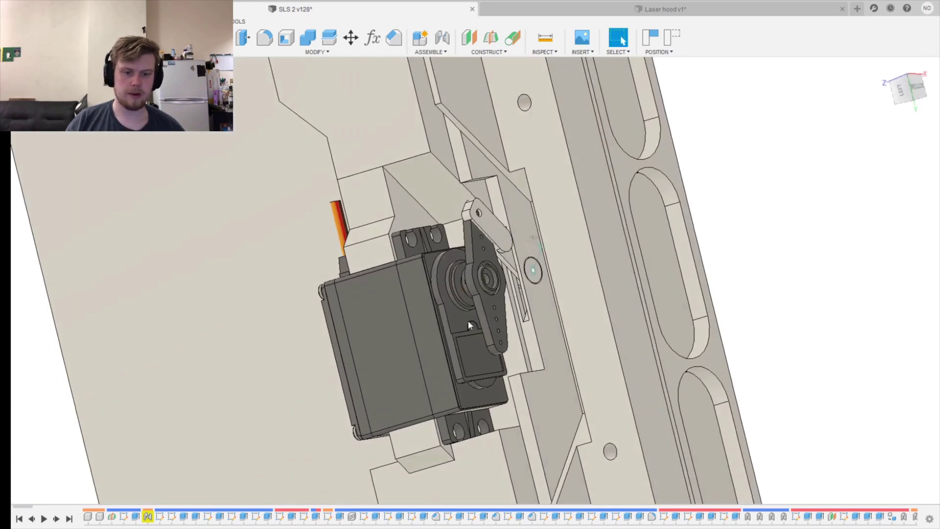
shift+middle_drag(468, 320, 430, 251)
scroll(489, 186, up, 5)
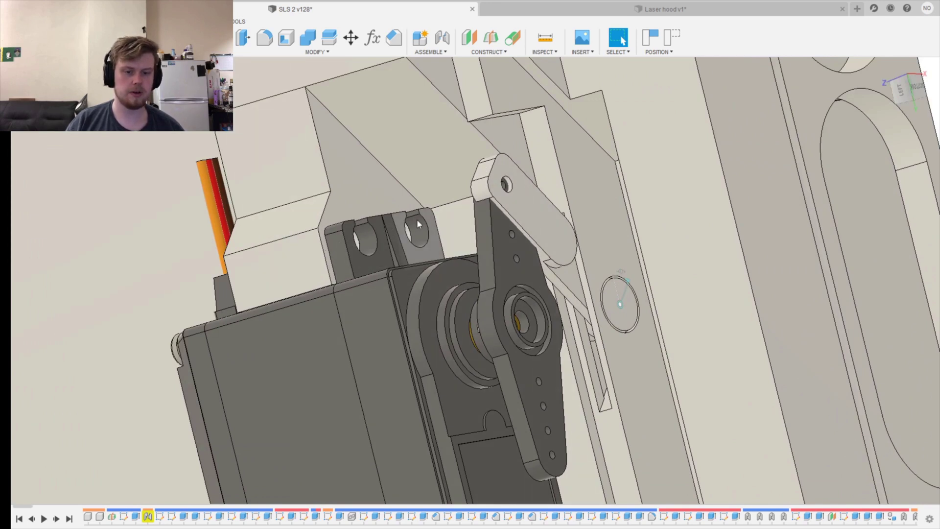
shift+middle_drag(511, 239, 525, 202)
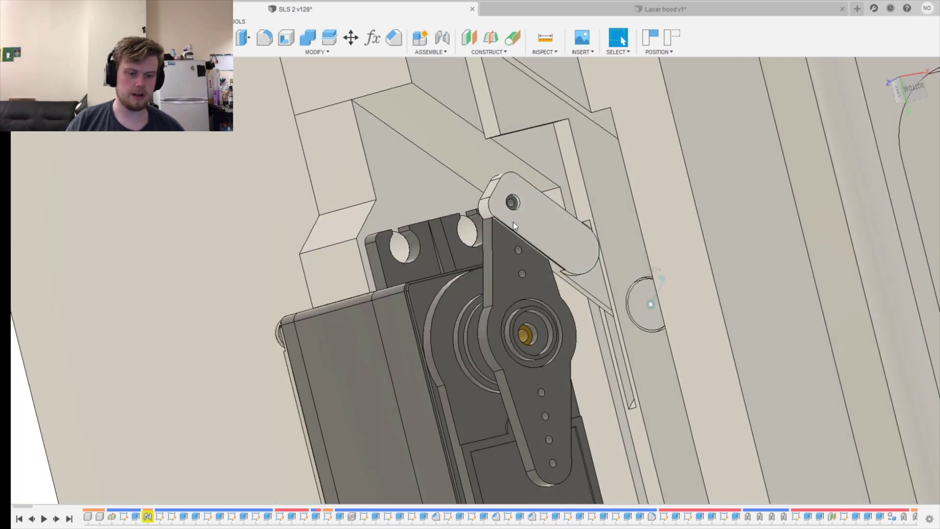
Rotate the servo horn and linked arm about the shaft to near horizontal.
drag(513, 222, 657, 327)
shift+middle_drag(657, 327, 558, 212)
scroll(637, 236, down, 5)
scroll(519, 247, up, 4)
Select the middle pocket's curved face and switch to a corner view of the underside pockets.
click(590, 218)
scroll(597, 245, down, 3)
click(922, 72)
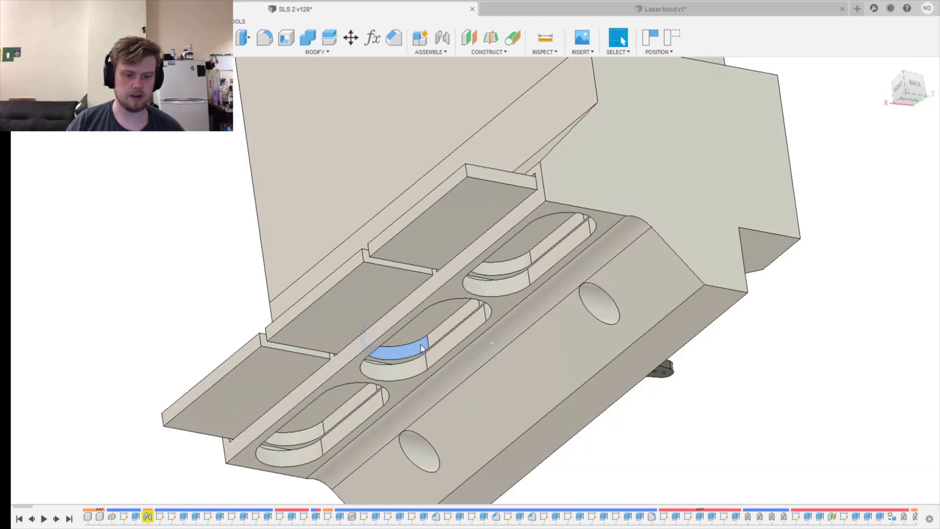
From the back, swing the servo horn to slide the linked plate, then inspect the hopper from above.
shift+middle_drag(542, 316, 677, 355)
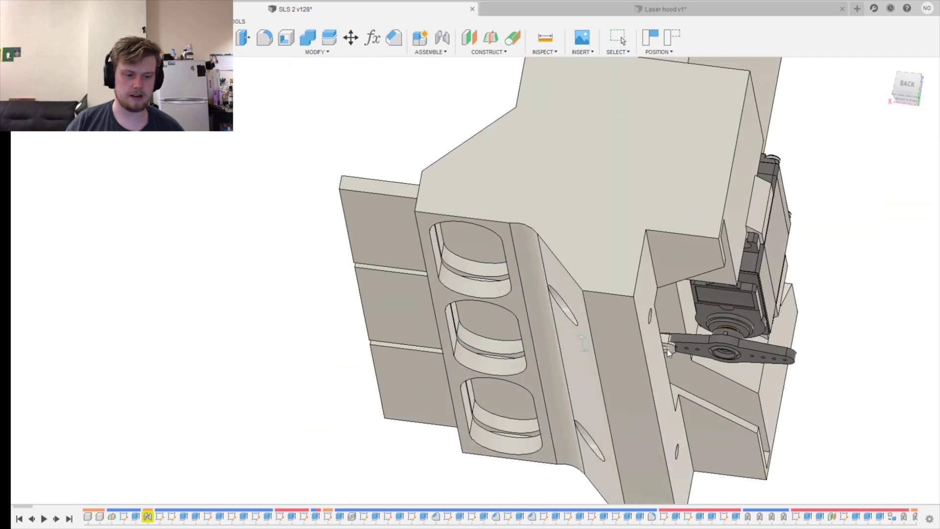
drag(673, 349, 743, 384)
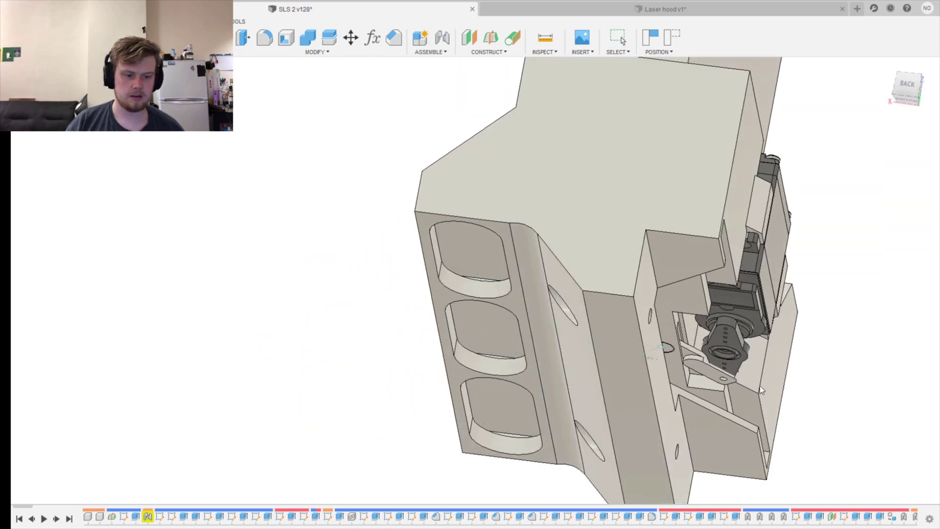
shift+middle_drag(743, 384, 638, 306)
scroll(637, 306, up, 6)
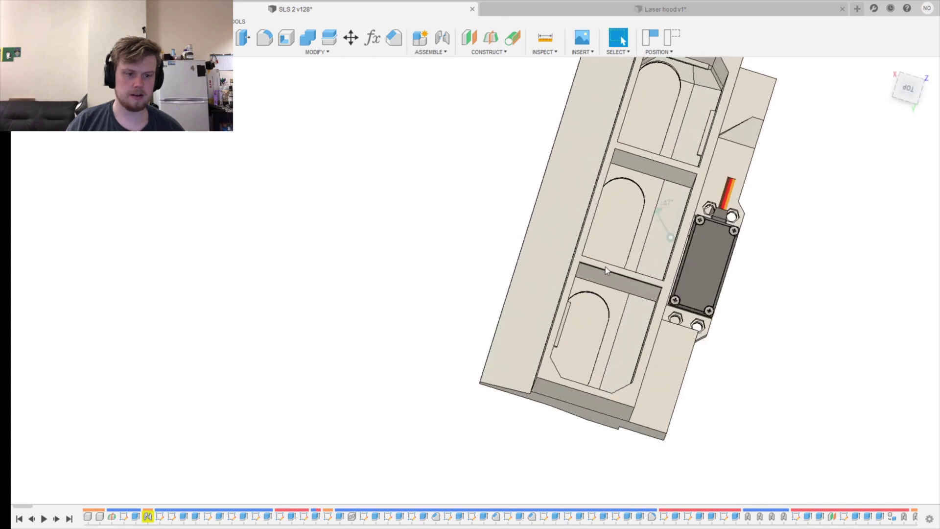
scroll(615, 228, up, 3)
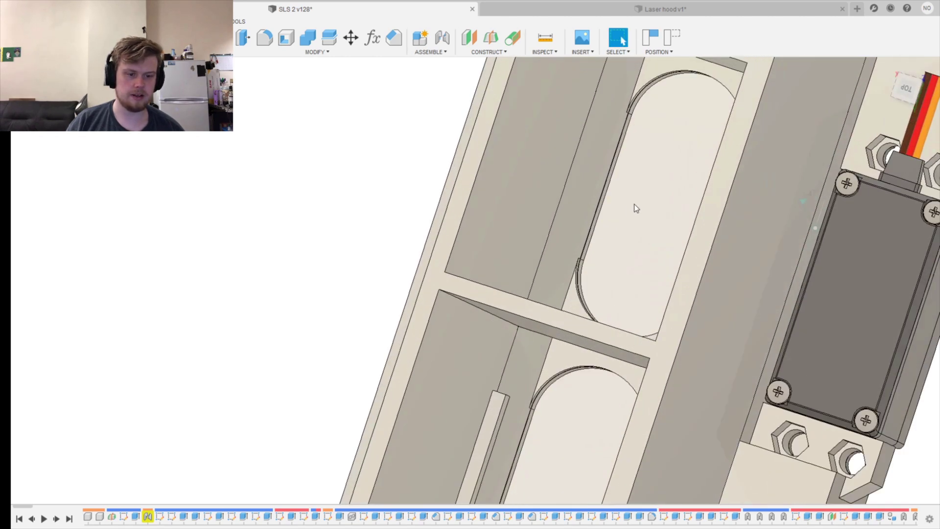
shift+middle_drag(657, 195, 785, 217)
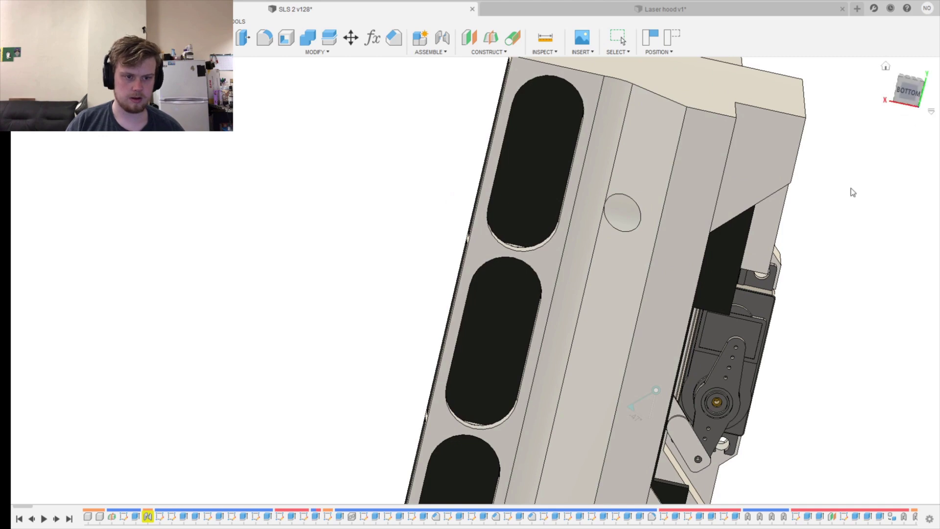
Orbit from the underside to a straight-down view of the hopper, showing the pocket depth.
shift+middle_drag(828, 95, 633, 278)
scroll(632, 277, down, 5)
shift+middle_drag(789, 157, 438, 209)
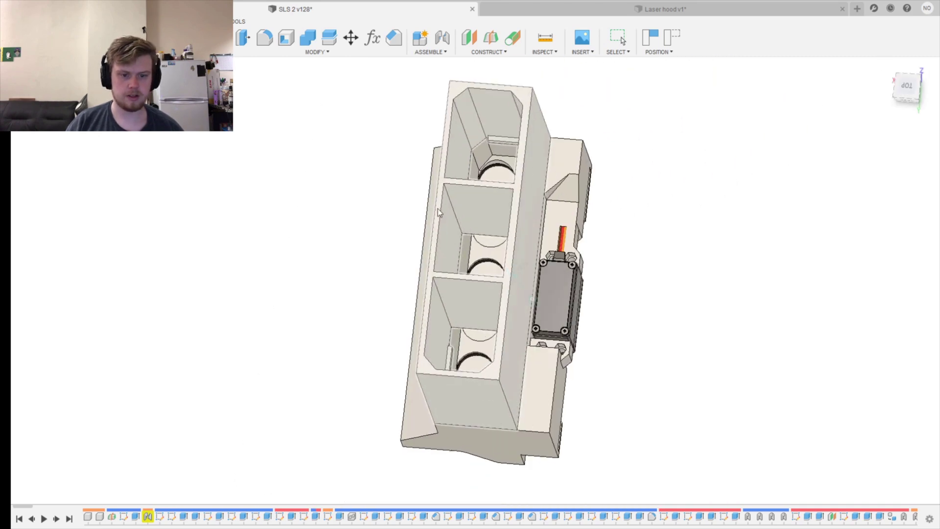
scroll(521, 200, up, 8)
shift+middle_drag(535, 87, 559, 213)
scroll(559, 213, down, 6)
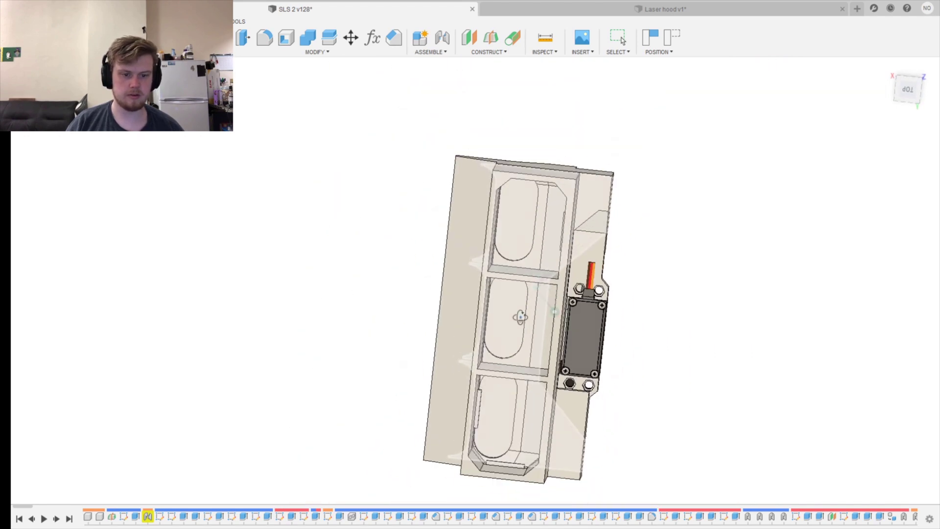
shift+middle_drag(521, 258, 577, 258)
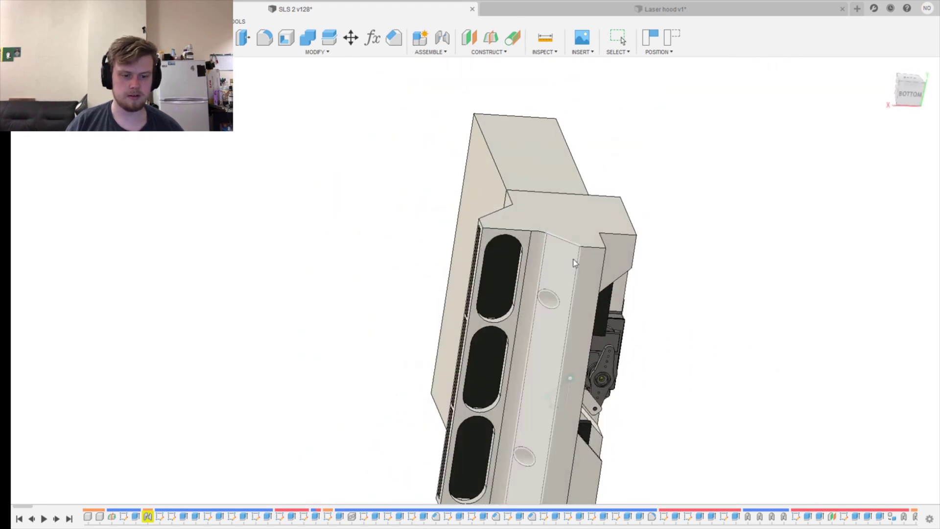
scroll(631, 443, up, 4)
Rotate the servo horn so the three black slats slide off the drop holes, viewed from behind.
drag(576, 440, 416, 198)
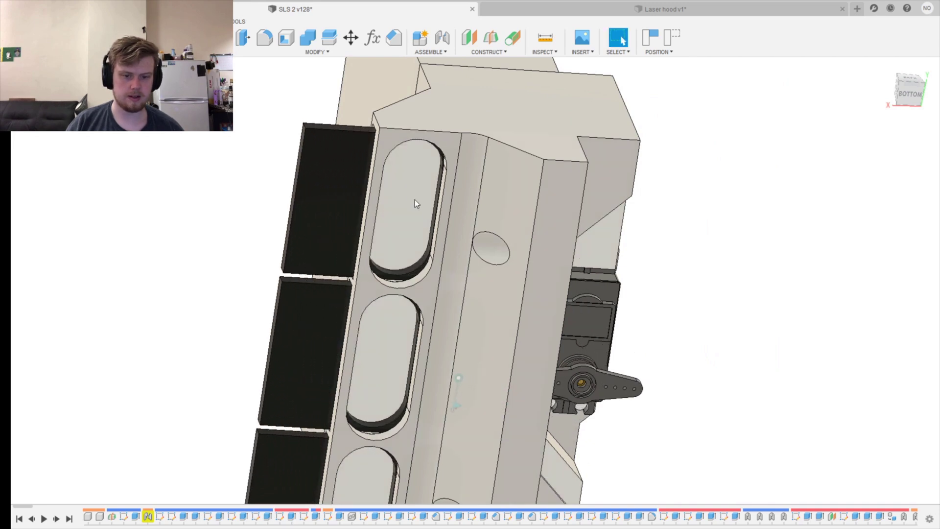
shift+middle_drag(415, 199, 413, 211)
shift+middle_drag(433, 351, 431, 216)
scroll(431, 216, up, 5)
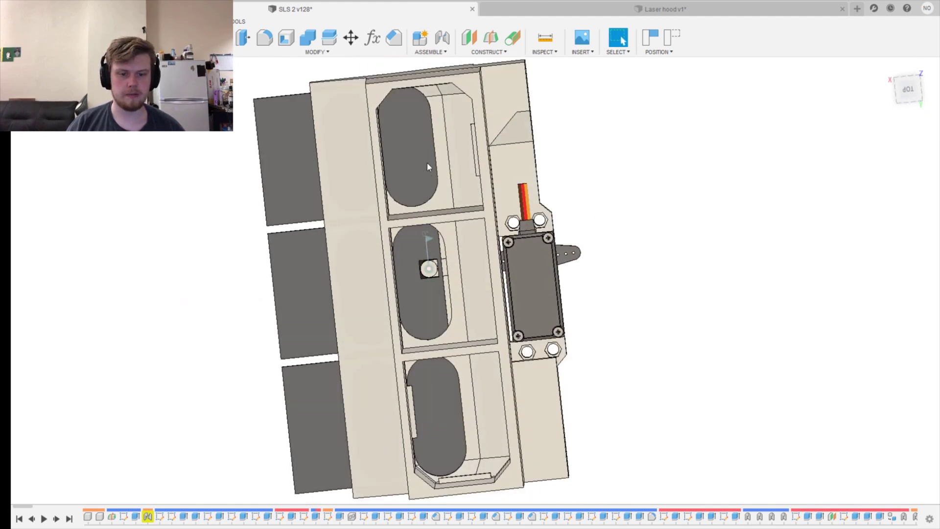
shift+middle_drag(467, 260, 369, 209)
scroll(462, 241, down, 3)
scroll(456, 201, up, 3)
scroll(456, 198, up, 3)
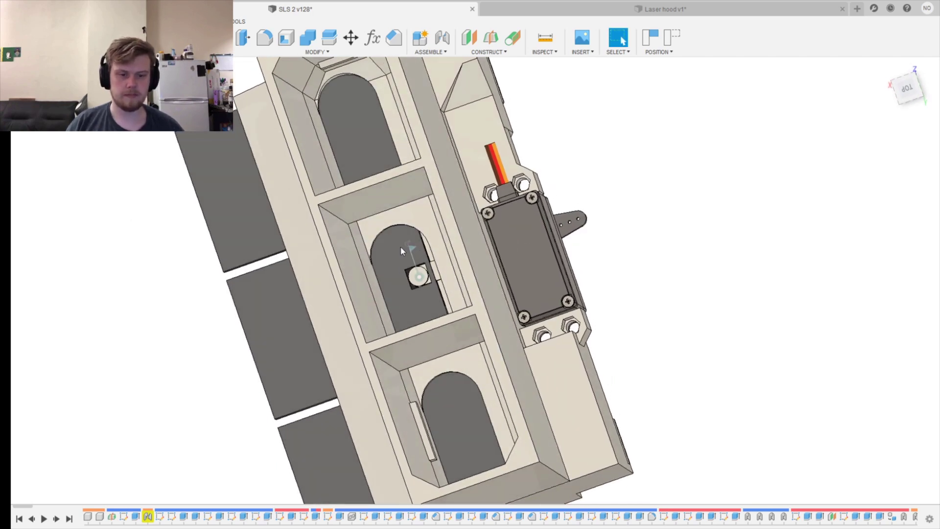
shift+middle_drag(400, 247, 422, 264)
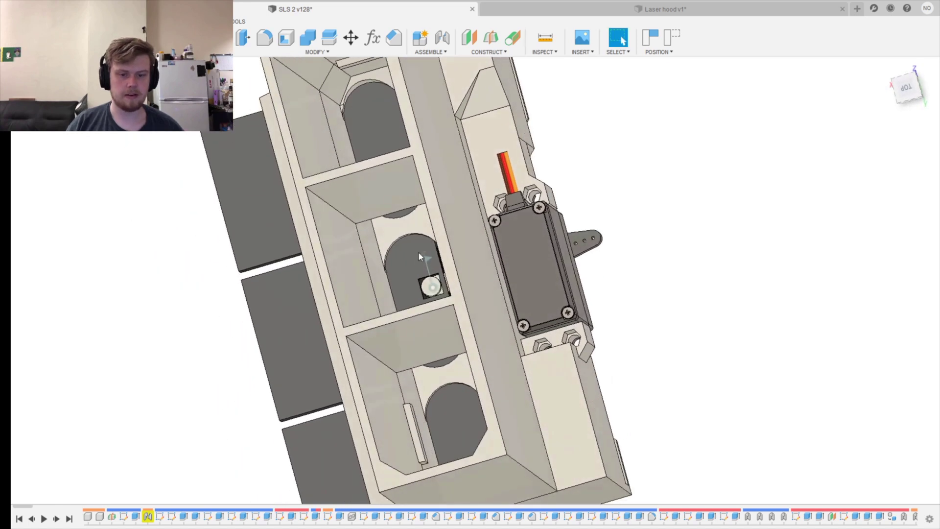